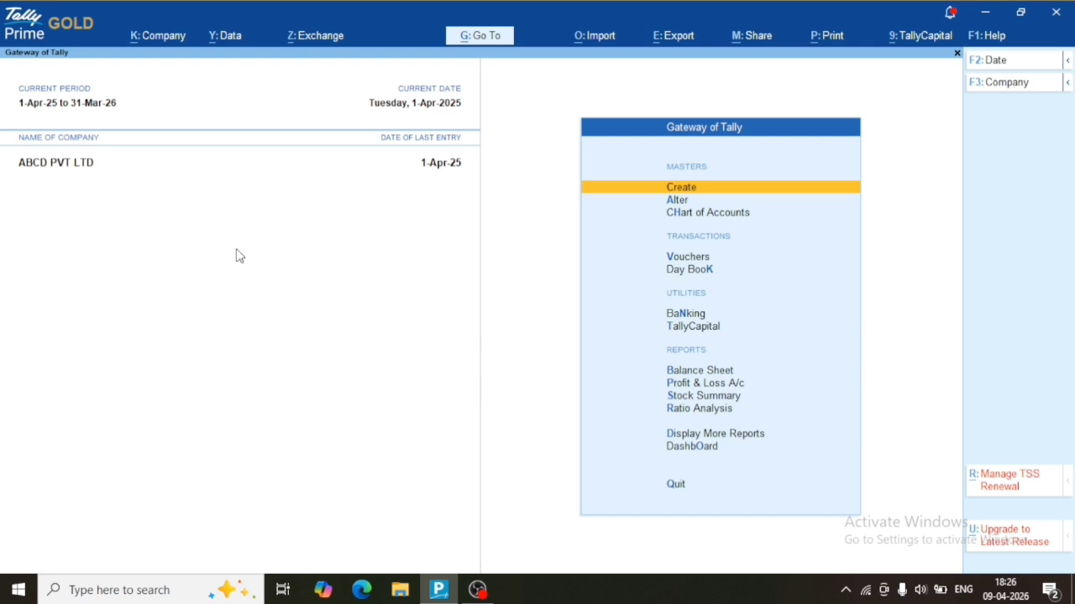
click(163, 45)
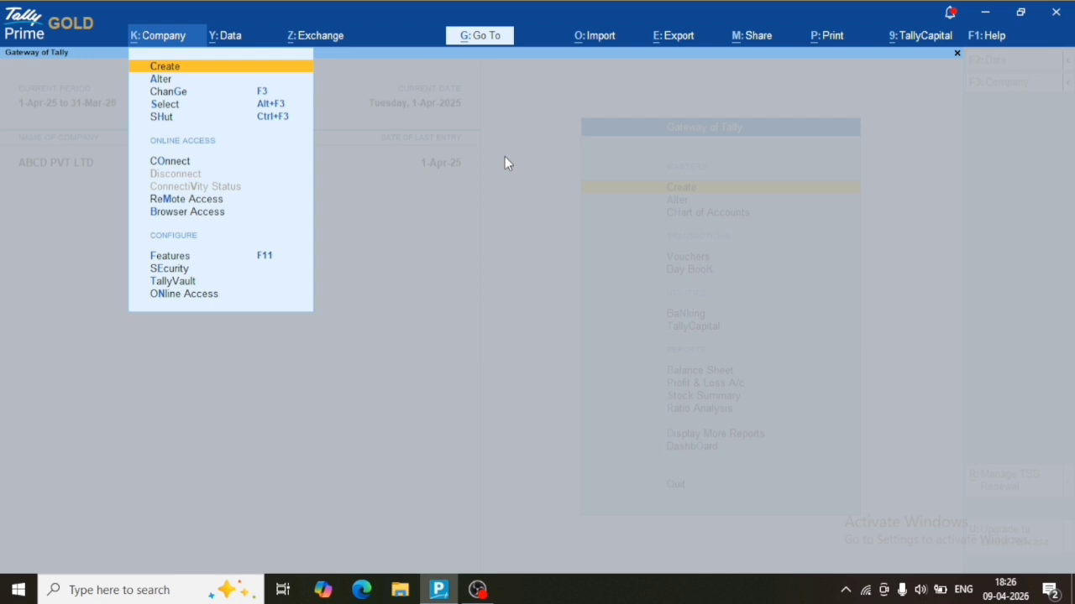
key(Down)
key(Down)
key(Down)
key(Down)
key(Down)
key(Down)
key(Down)
key(Down)
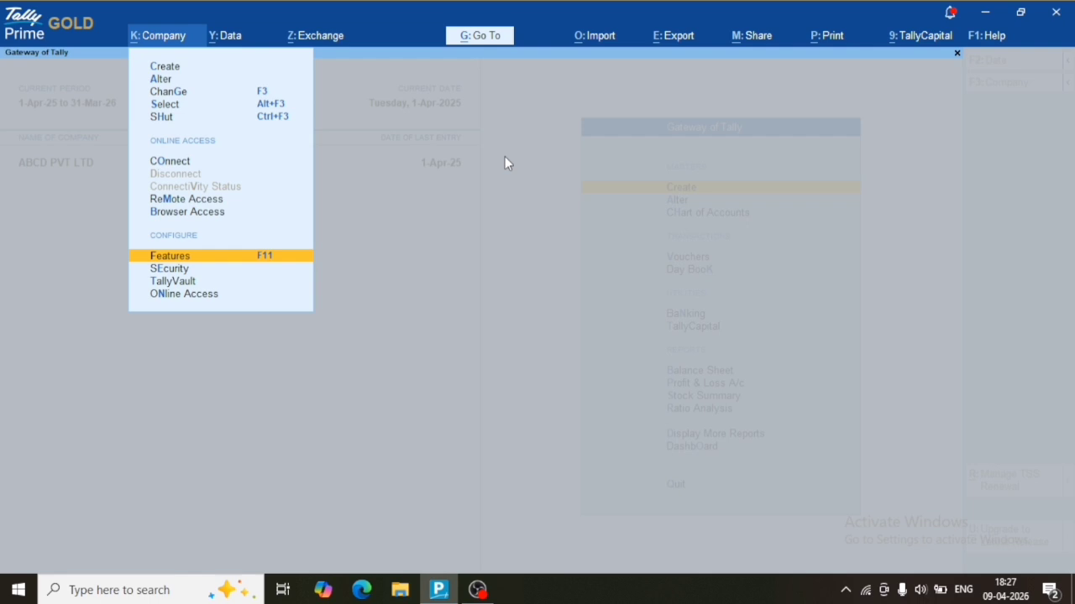
key(Return)
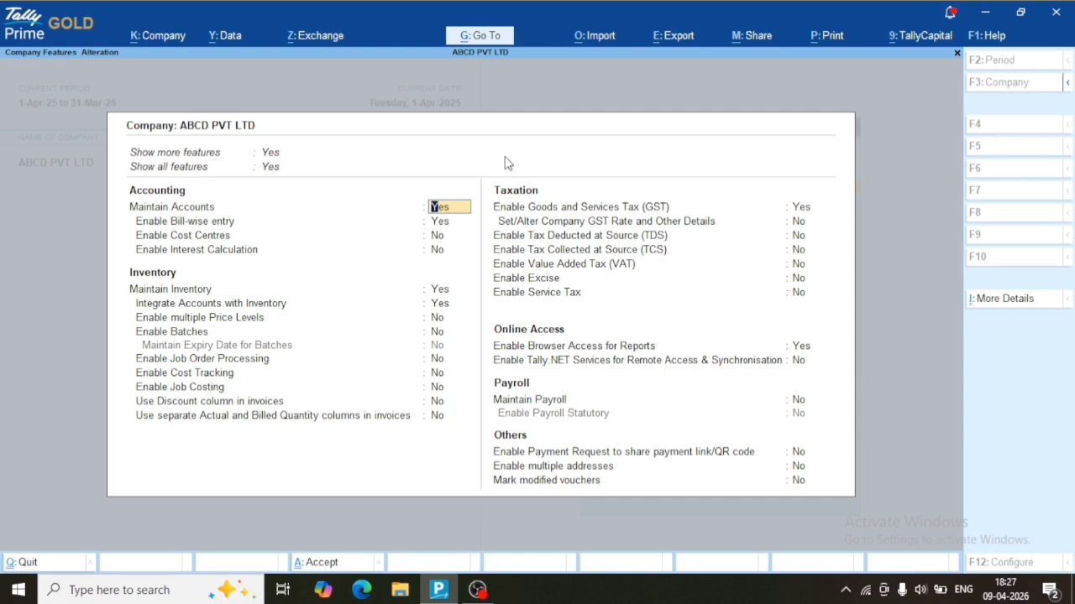
key(Escape)
key(y)
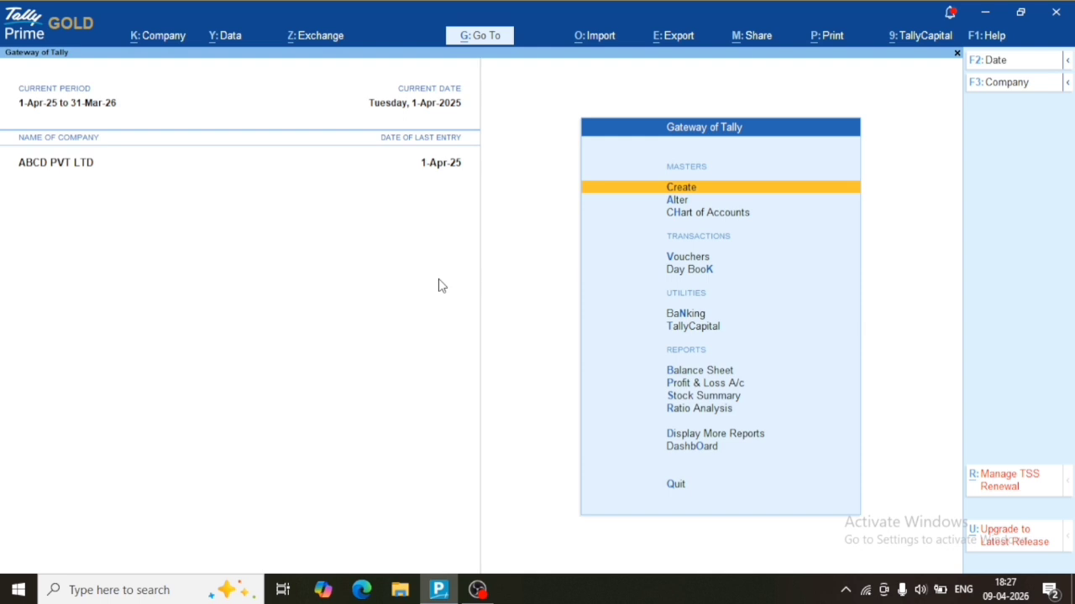
Step: Open the company's GST details from the company features, keeping the registration status Active and the state Uttar Pradesh
key(F11)
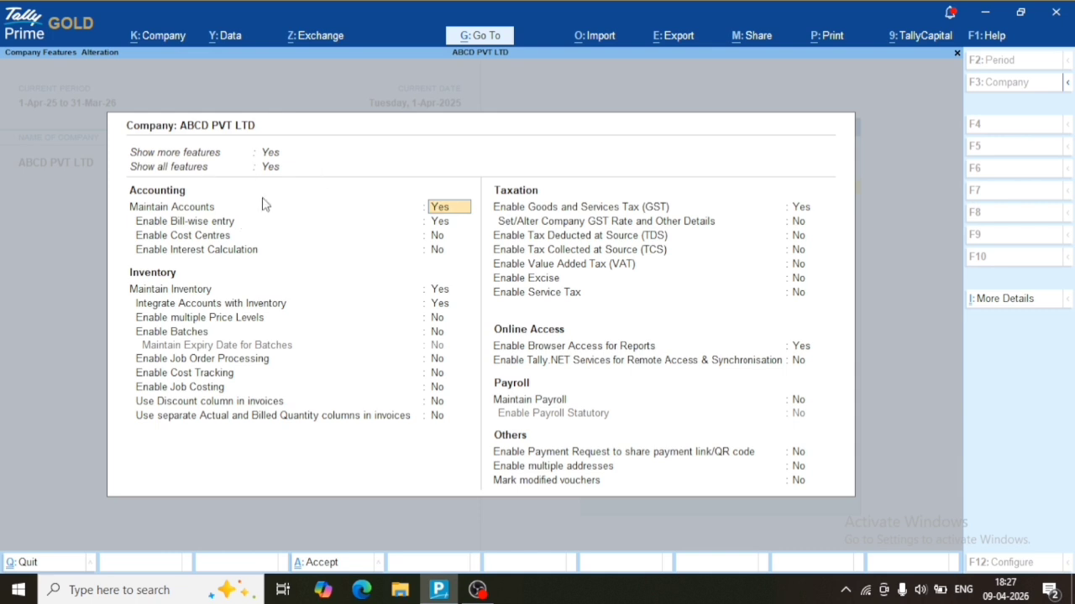
click(800, 208)
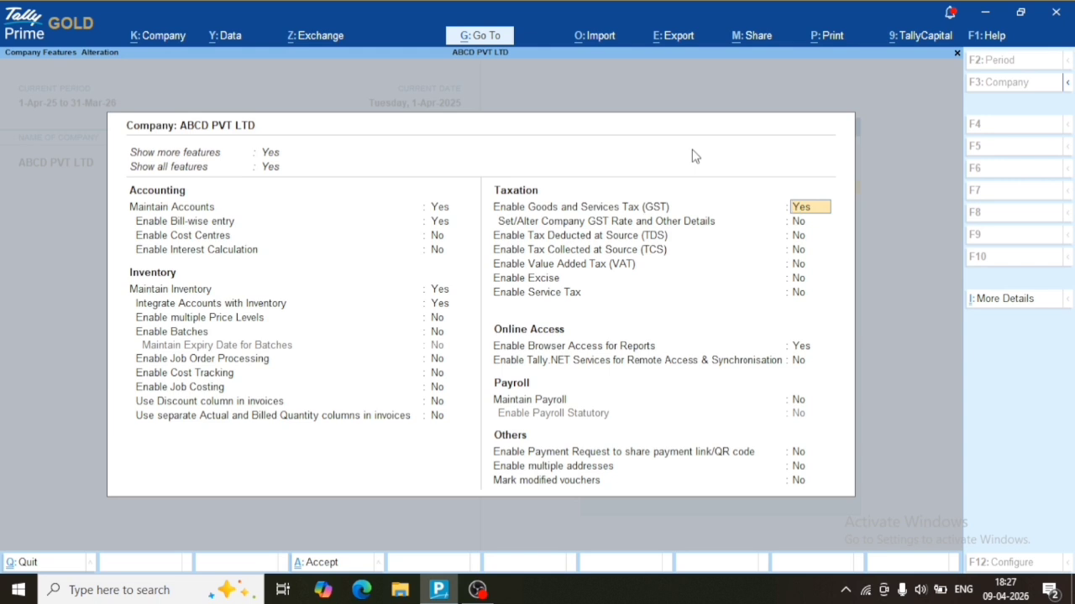
key(Return)
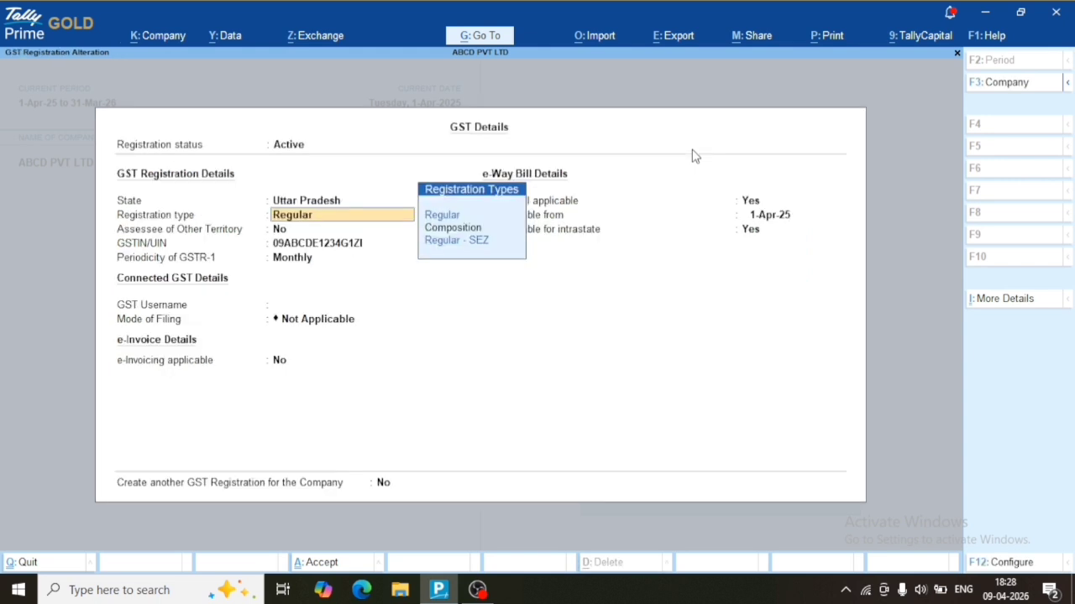
key(BackSpace)
key(BackSpace)
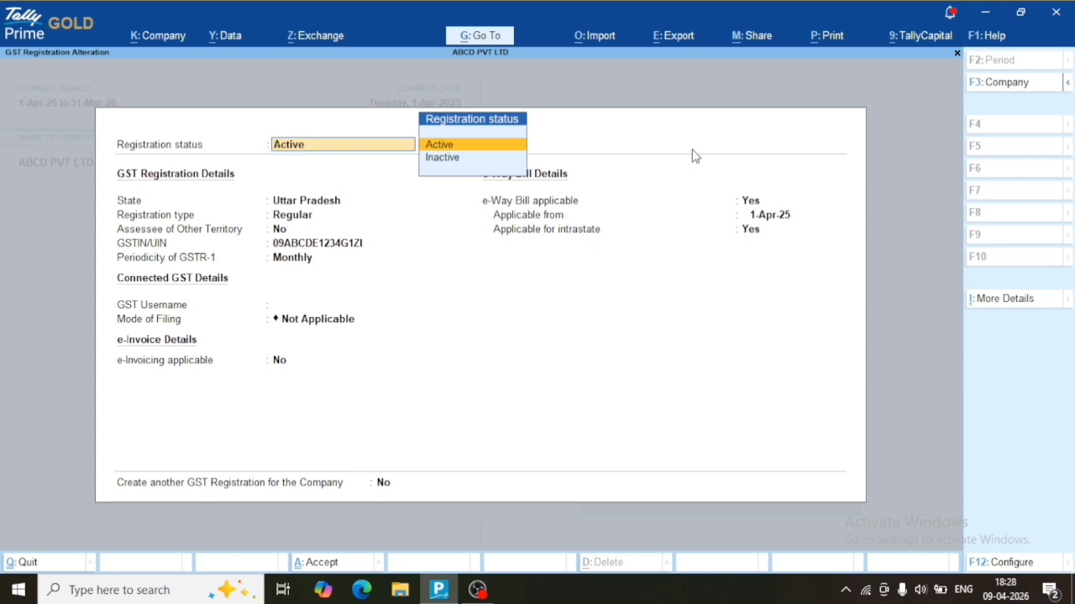
key(Return)
key(BackSpace)
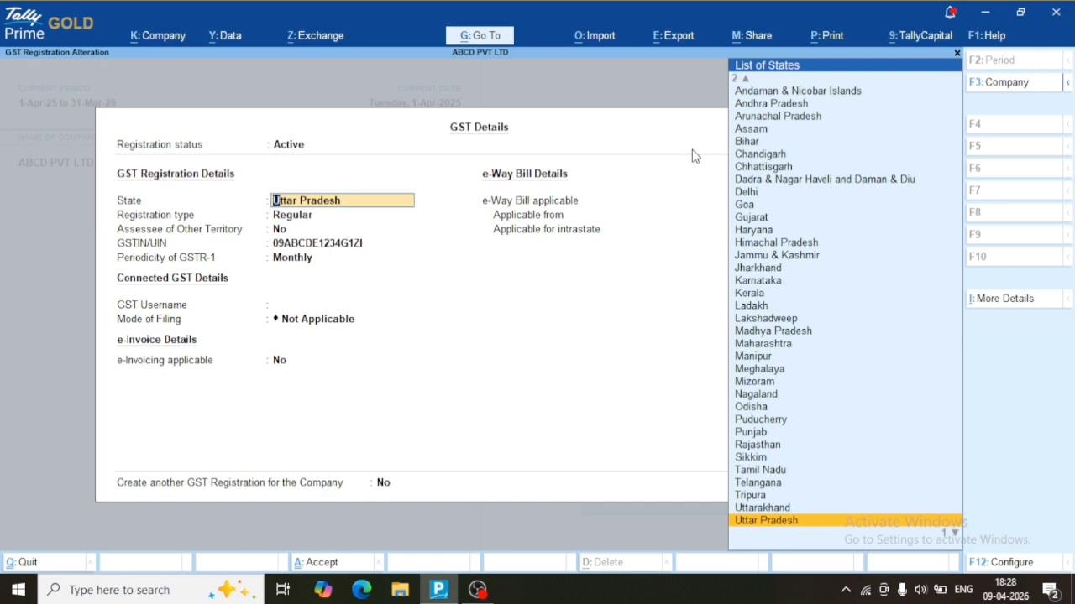
key(Return)
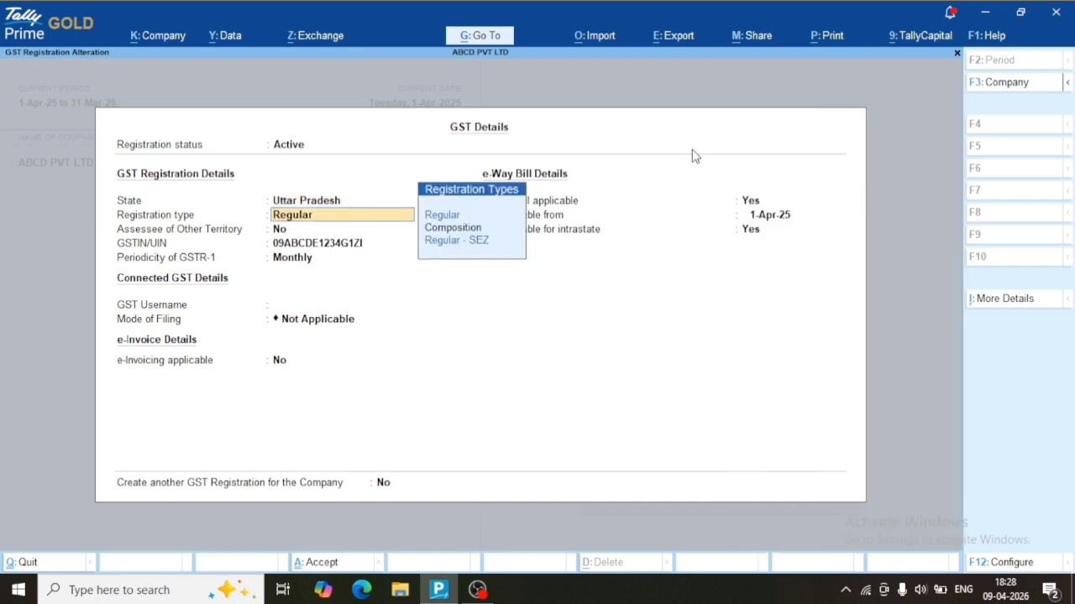
Step: Set the GST registration type to Regular and Assessee of Other Territory to No, keeping the existing GSTIN
key(Down)
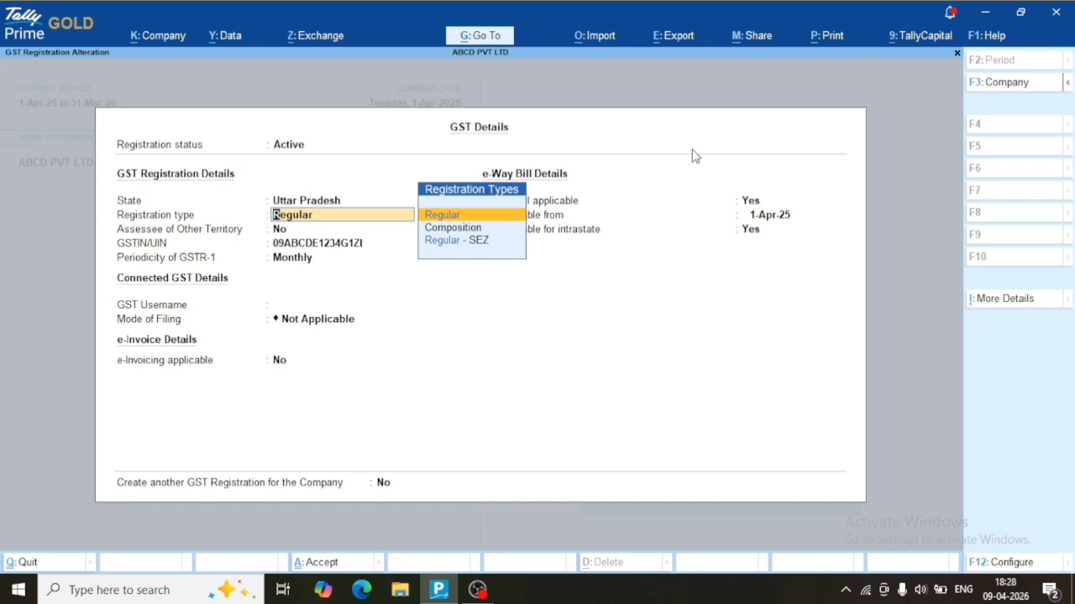
key(Down)
key(Down)
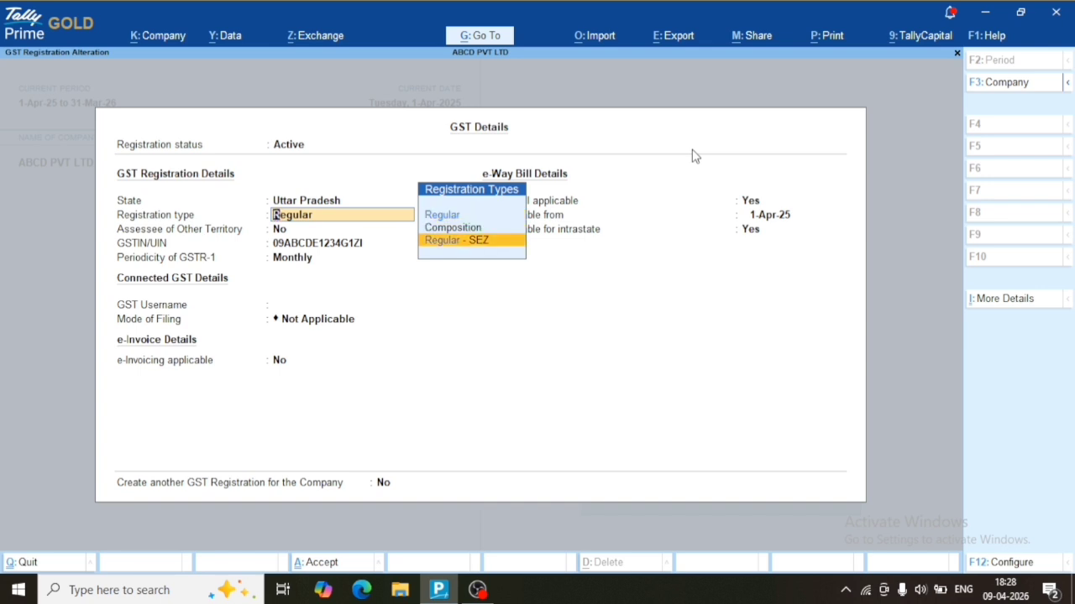
key(Down)
key(Down)
key(Down)
key(Up)
key(Up)
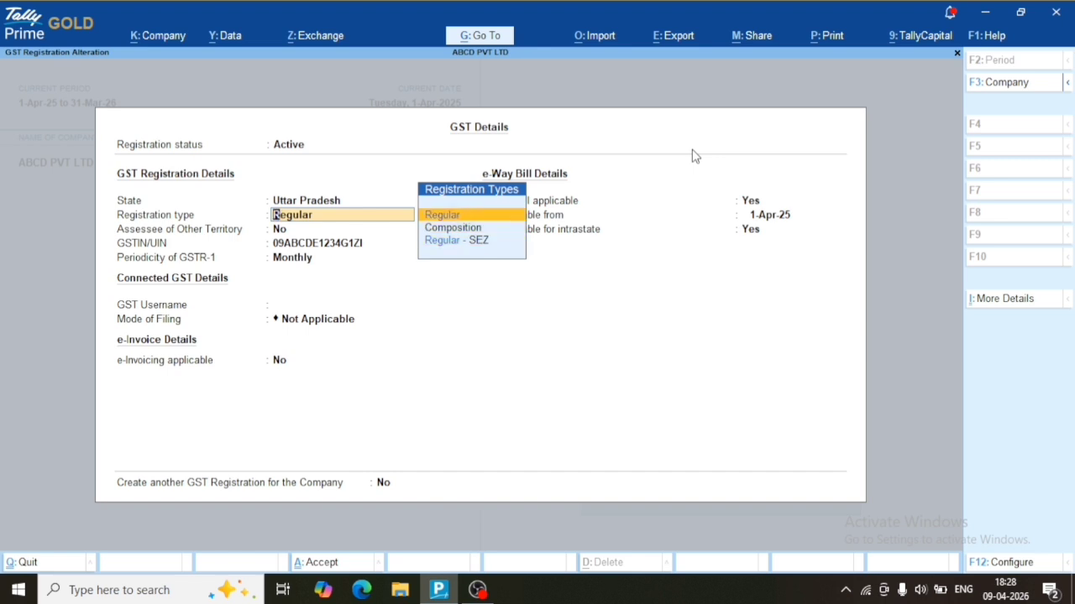
key(Down)
key(Up)
key(Return)
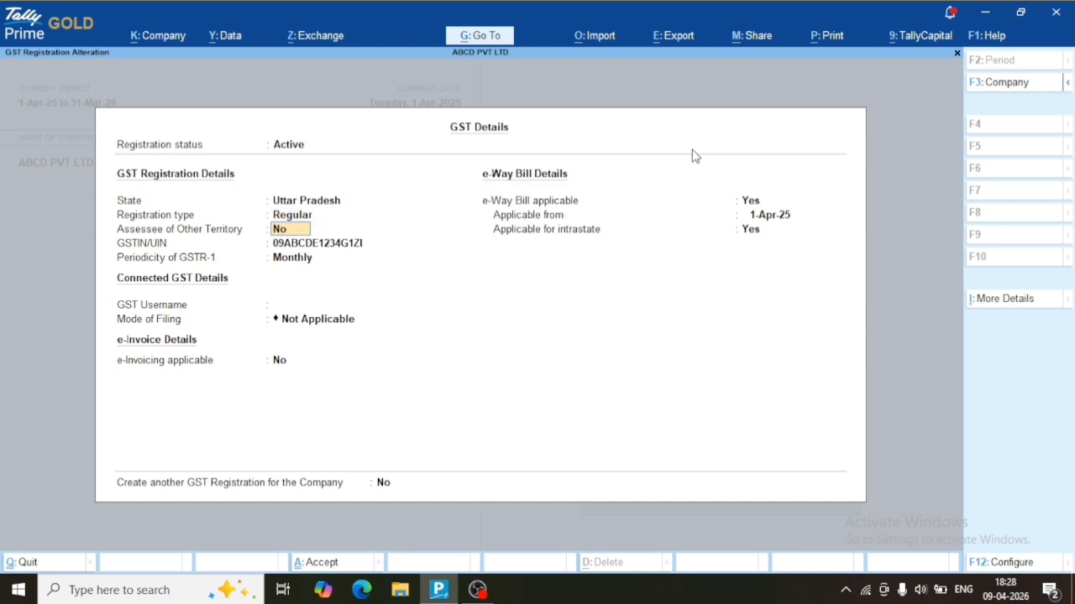
key(Return)
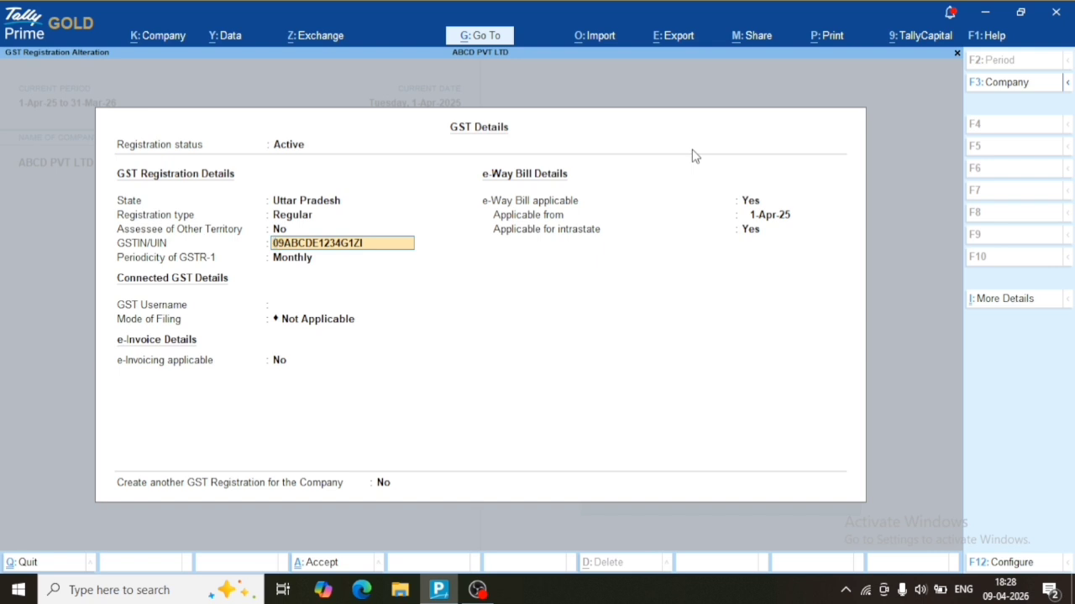
key(Return)
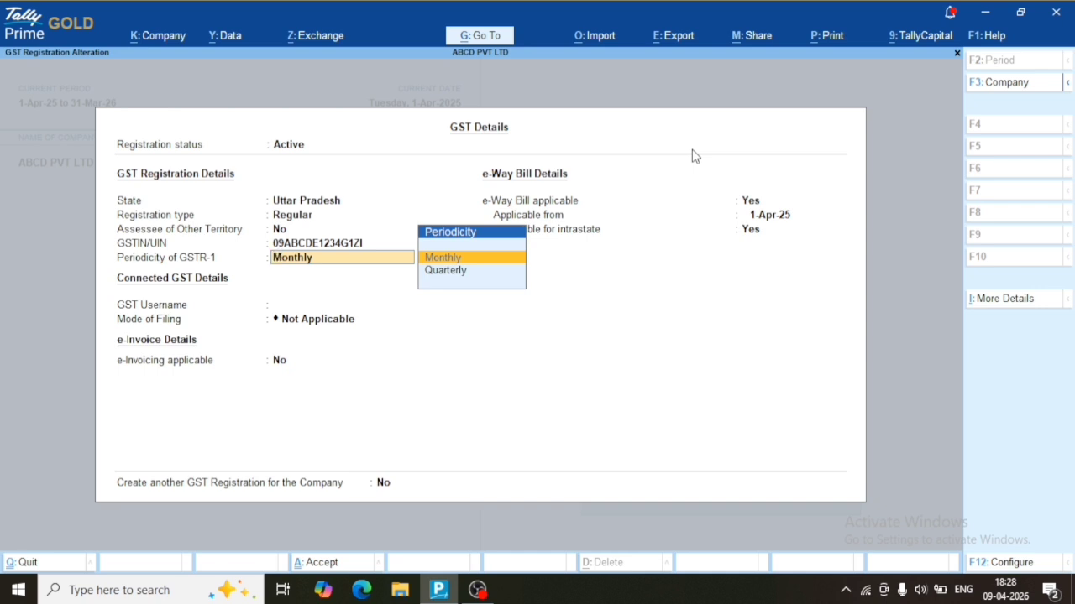
Step: Compare the GSTR-1 periodicity options and choose Monthly
key(Down)
key(Up)
key(Down)
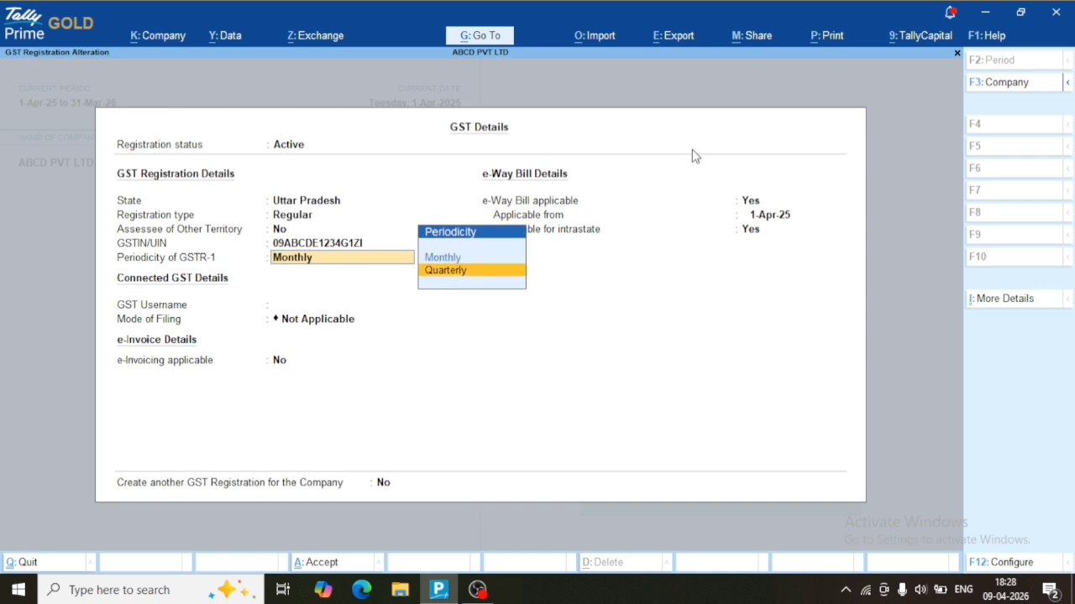
key(Up)
key(Down)
key(Up)
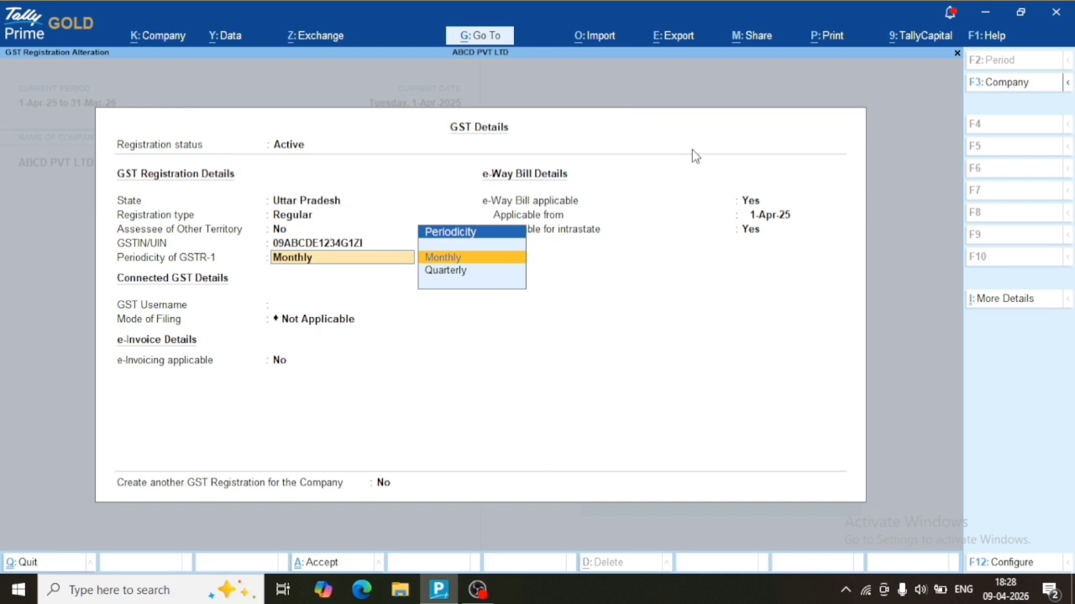
key(Down)
key(Up)
key(Return)
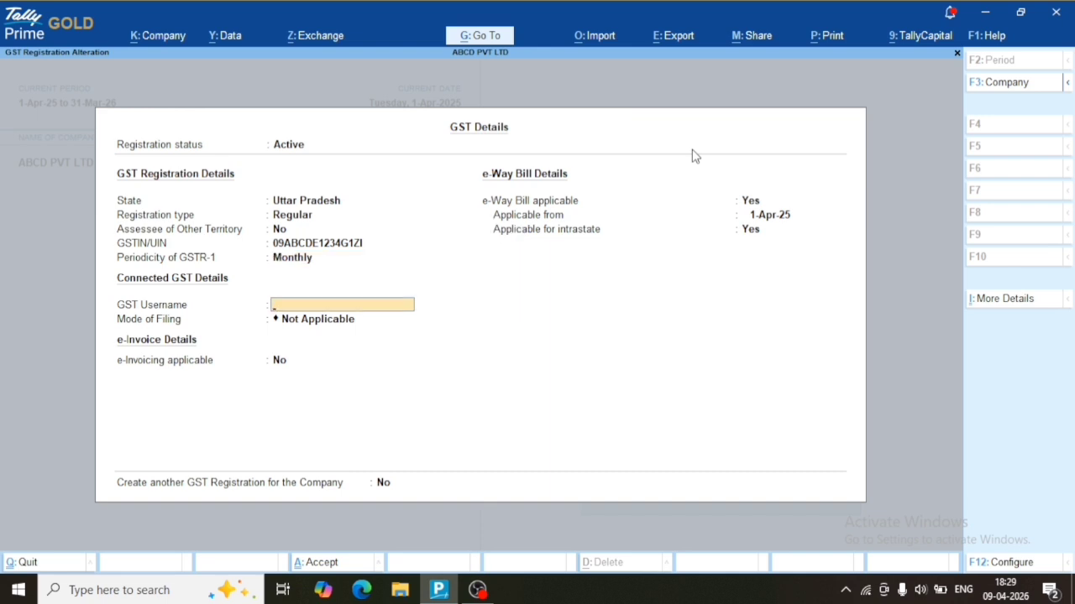
Step: Leave the GST username blank, with the mode of filing at Not Applicable and e-invoicing at No
key(Return)
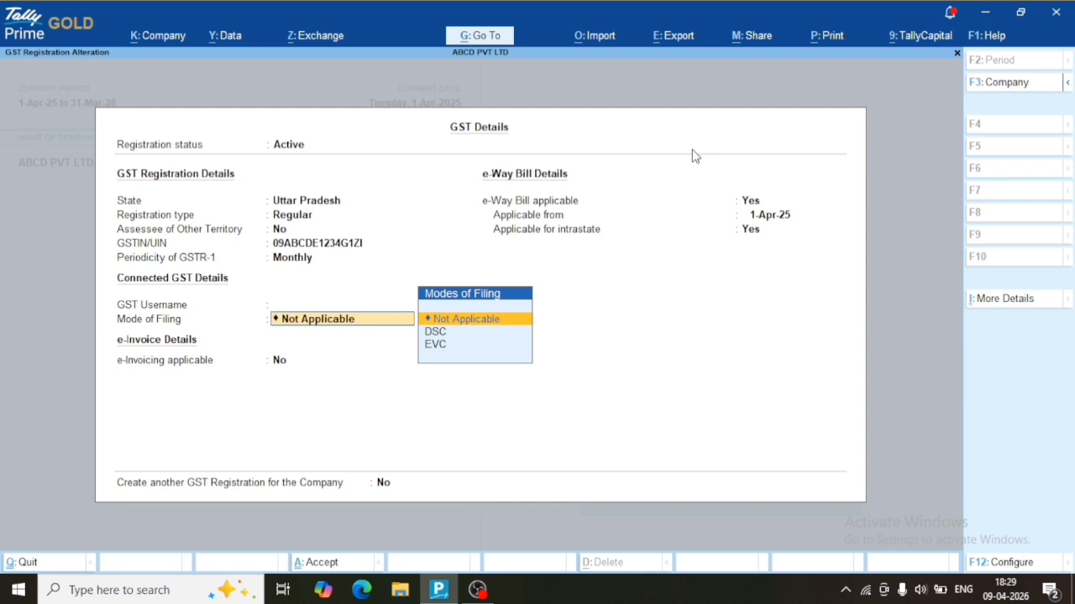
key(Return)
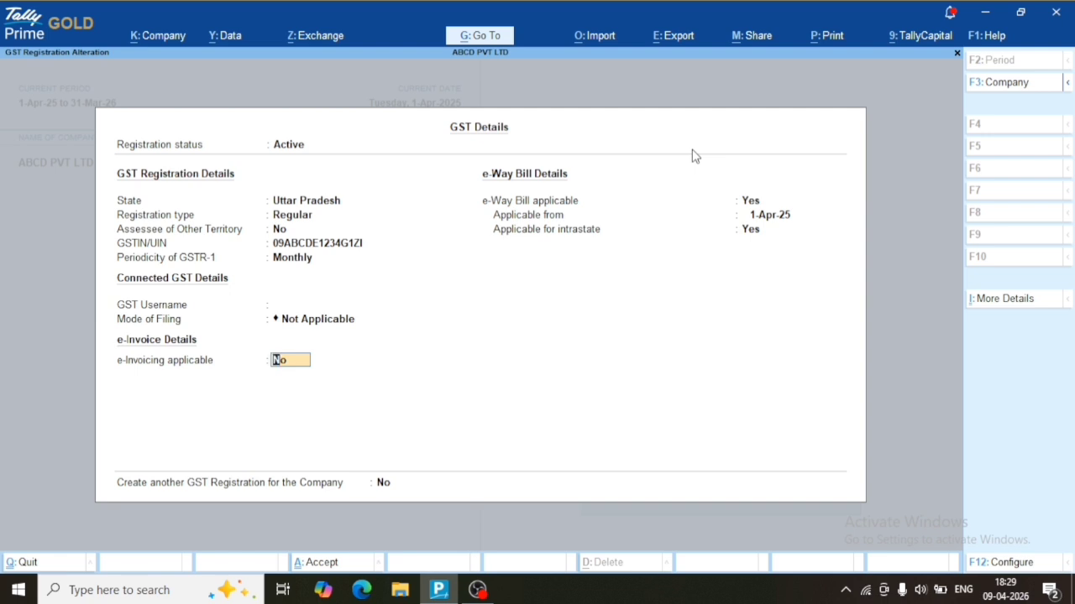
key(Return)
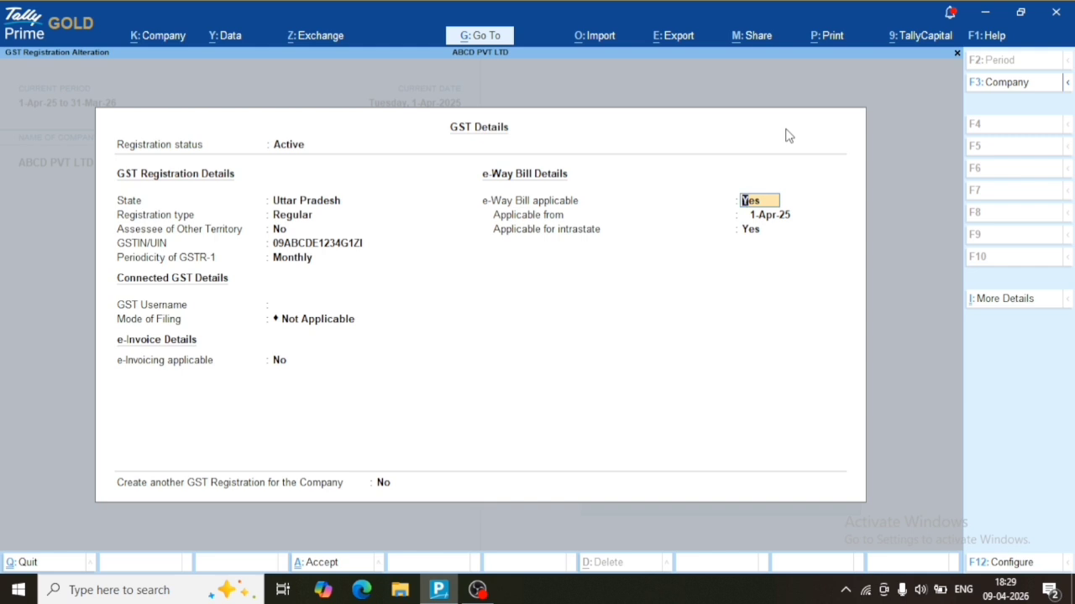
Step: Keep e-Way Bill applicable from 1-Apr-25, including for intrastate, and accept the GST details
key(Return)
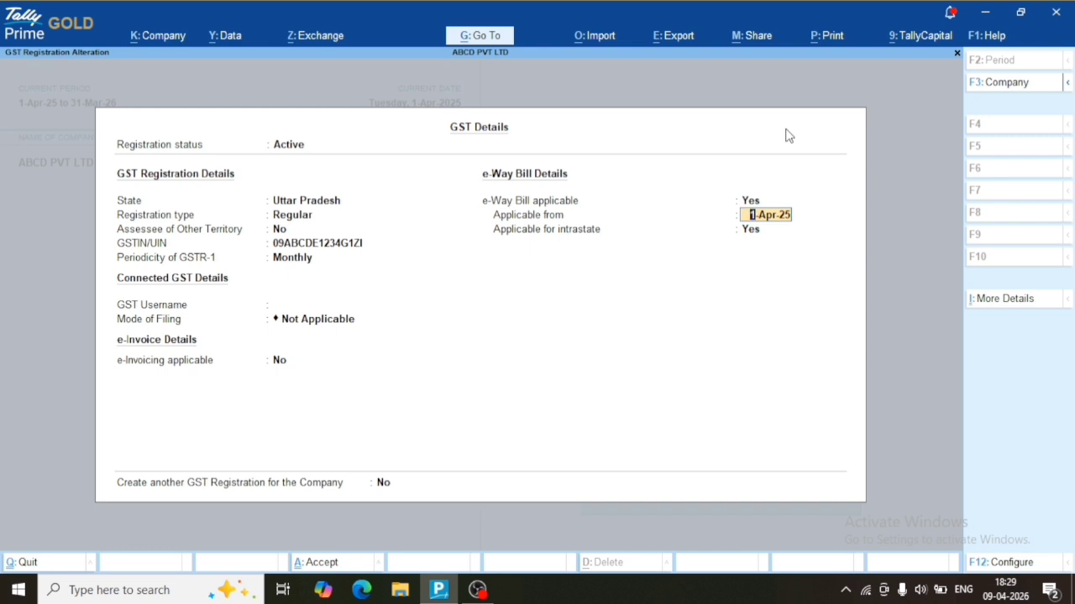
key(Return)
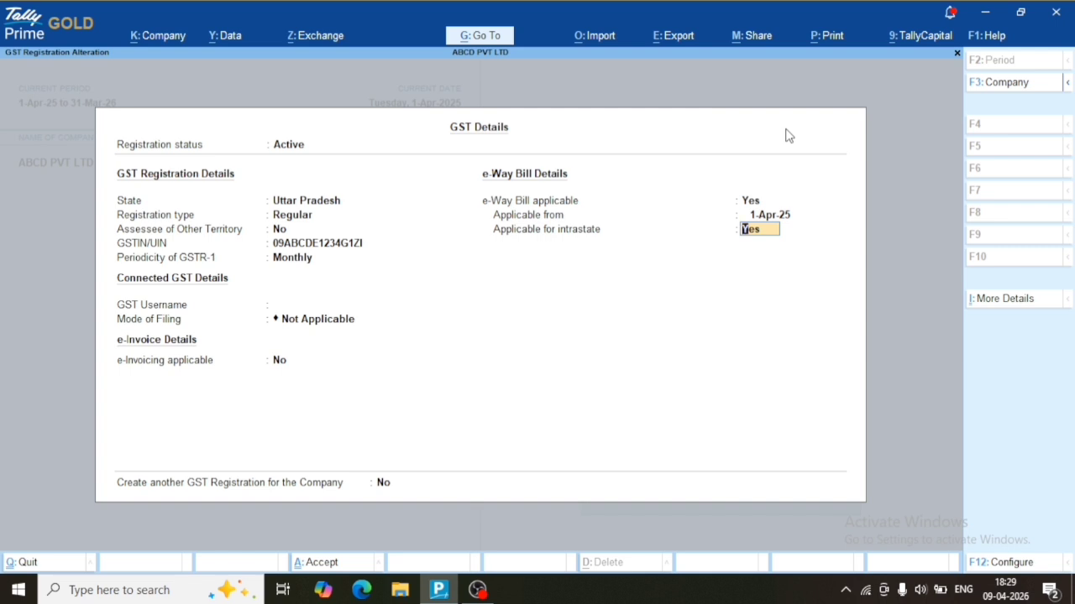
key(Return)
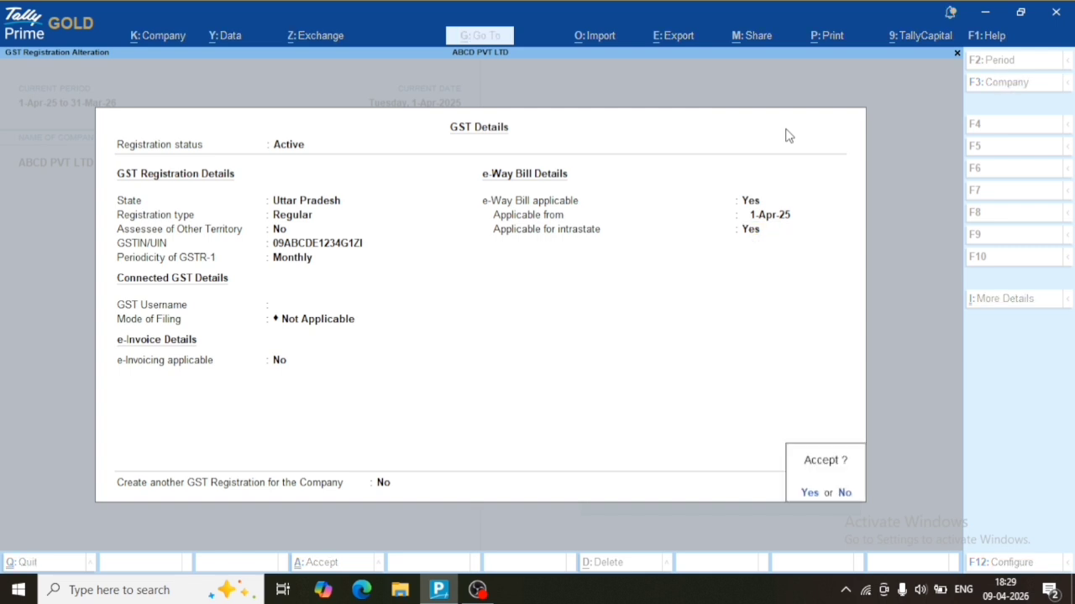
key(Return)
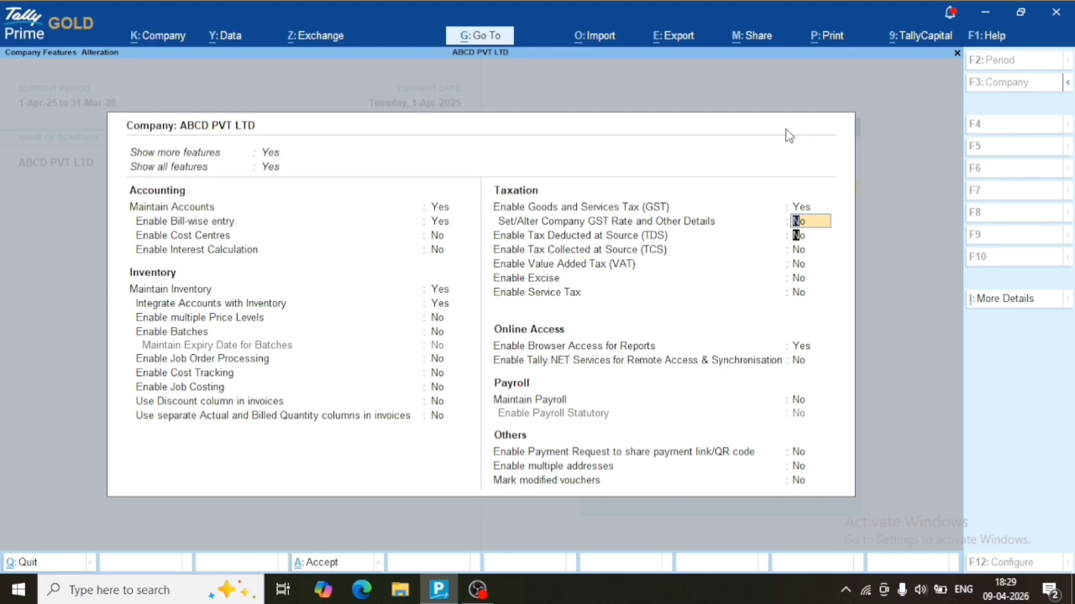
Step: Enable Tax Deducted at Source (TDS) and accept the deductor details with blank TAN fields and deductor type Company
key(Return)
text(y)
key(Return)
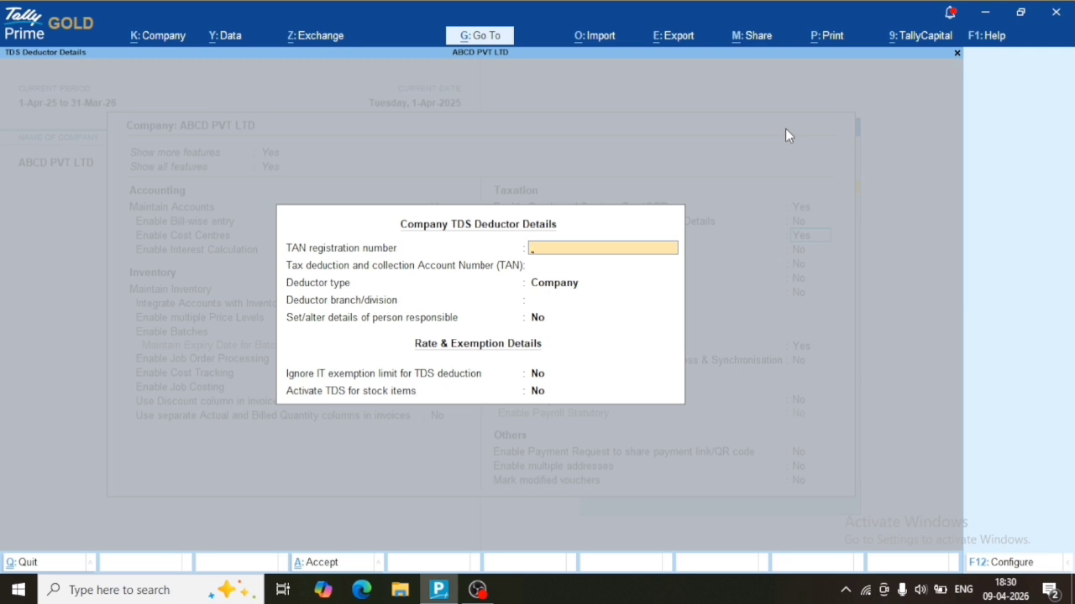
key(Return)
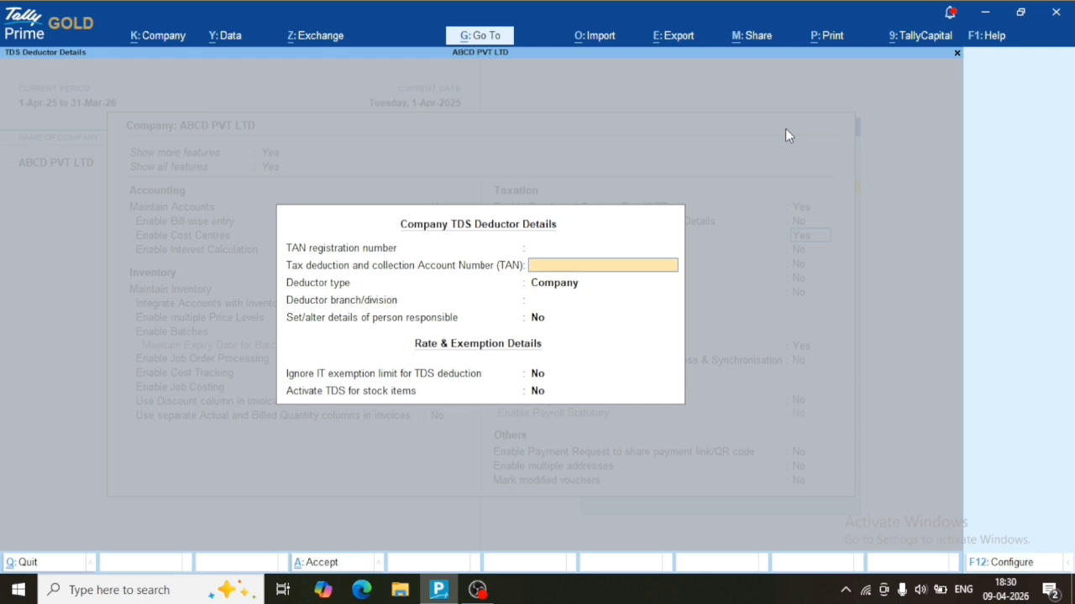
key(Return)
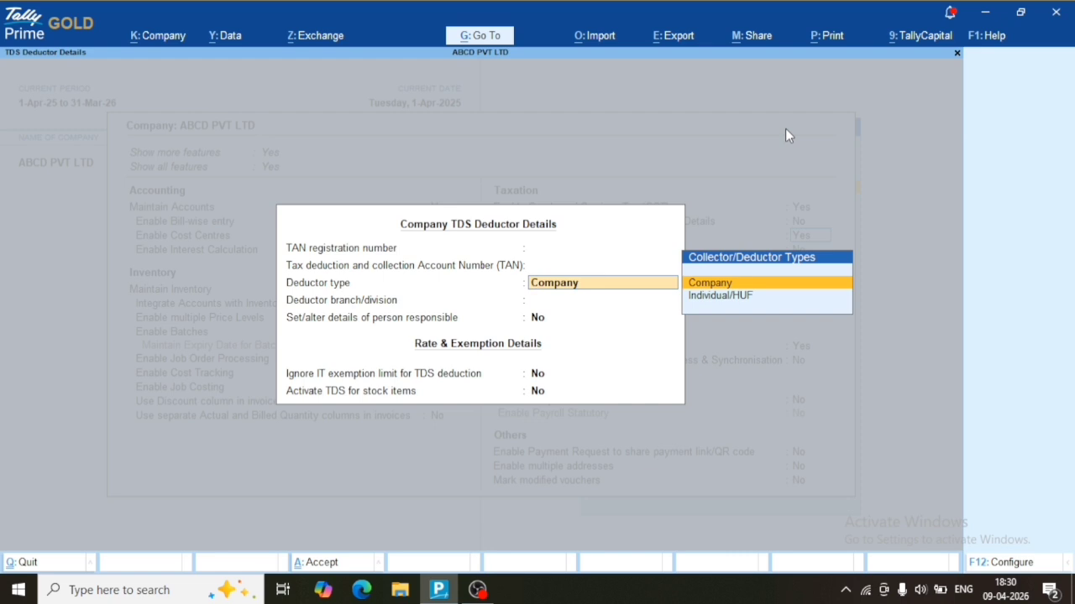
key(Return)
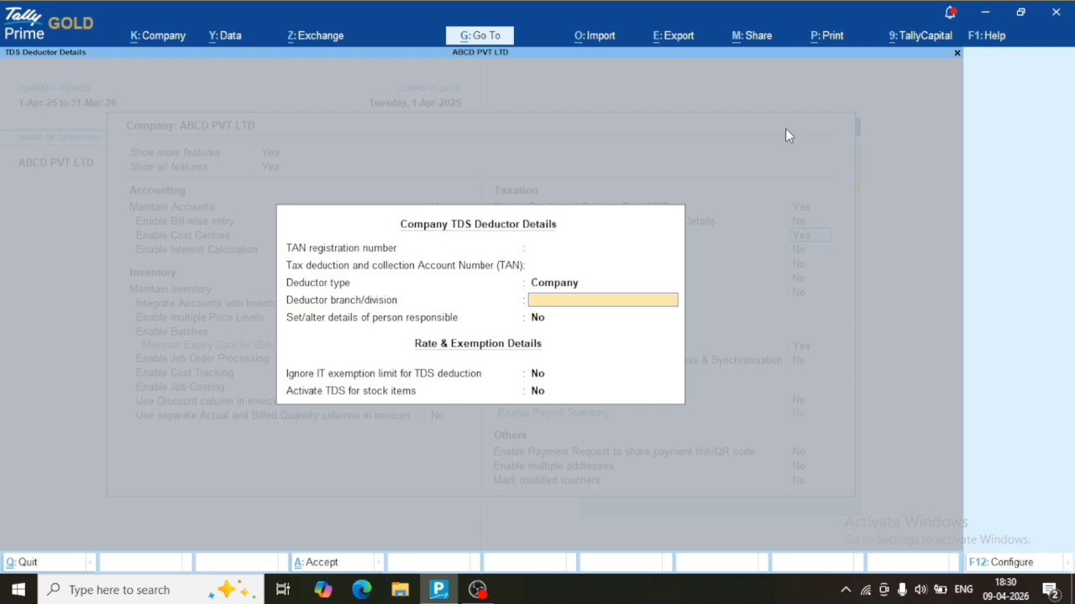
key(ctrl+a)
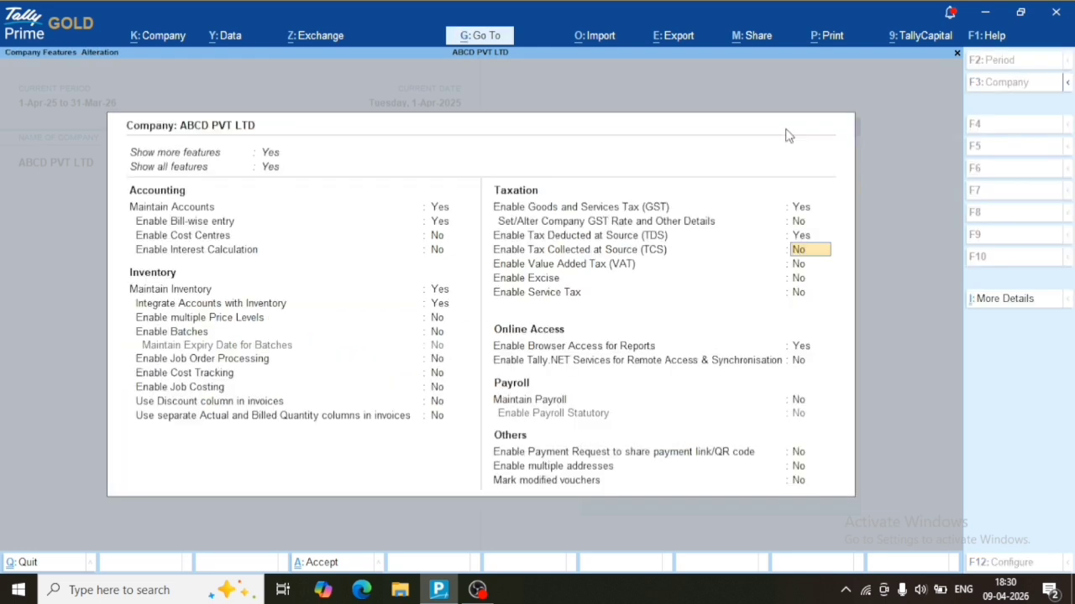
Step: Switch TDS off and back on, accepting the company's TDS deductor details as they are
key(Up)
text(n)
key(Return)
key(Up)
text(y)
key(Return)
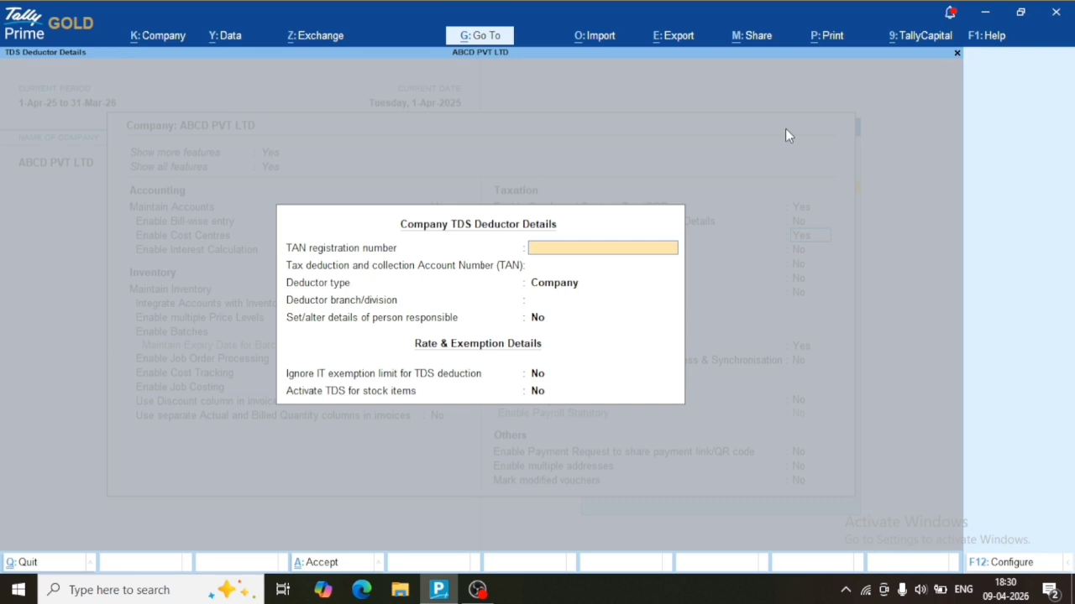
key(ctrl+a)
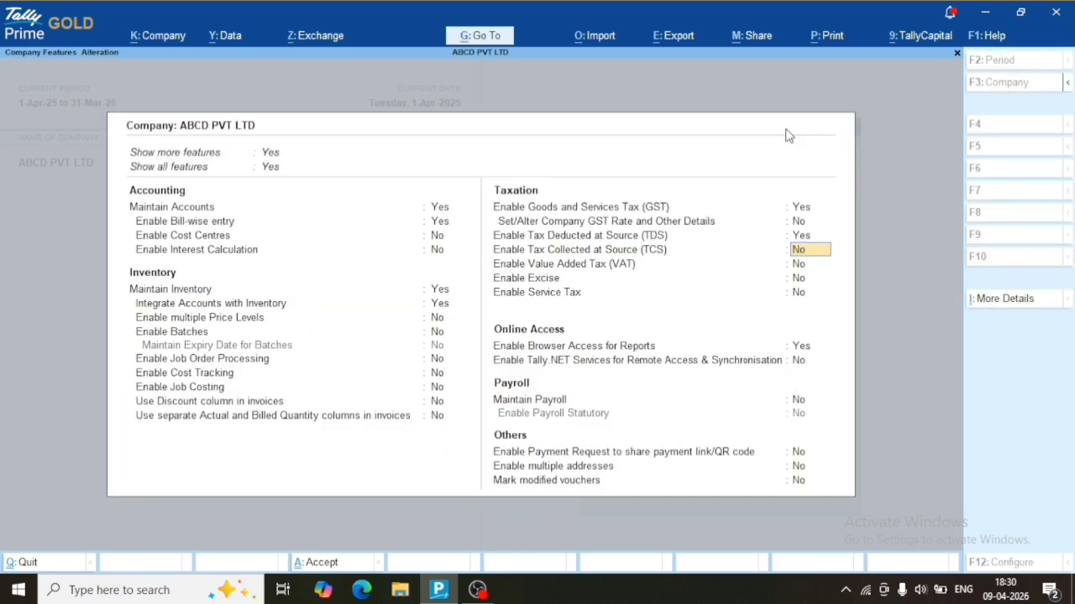
Step: Enable Tax Collected at Source (TCS) and accept the collector details with the TAN fields left blank
text(y)
key(Return)
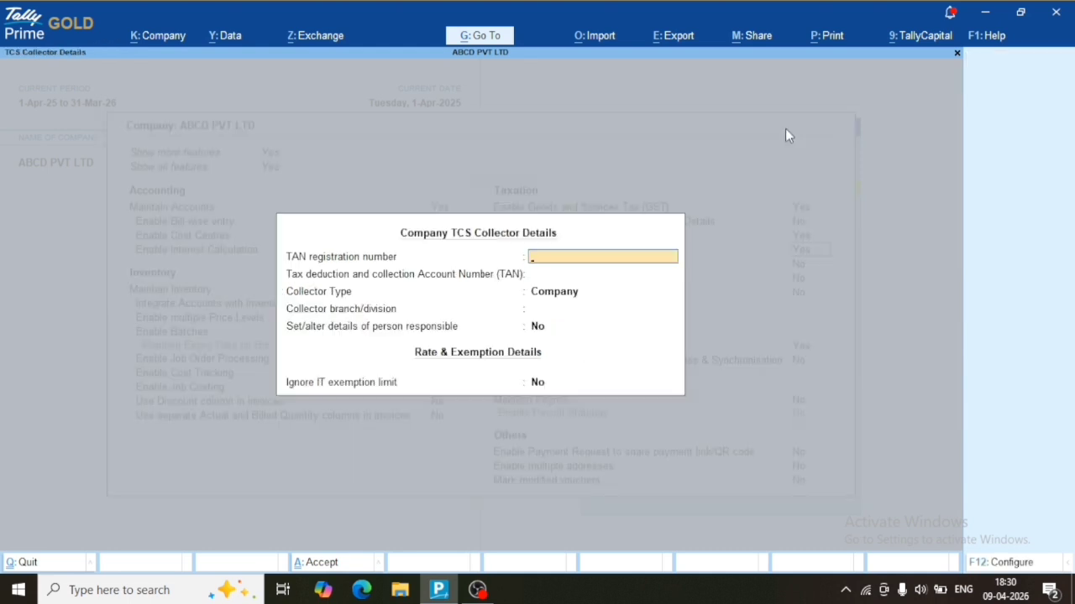
key(ctrl+a)
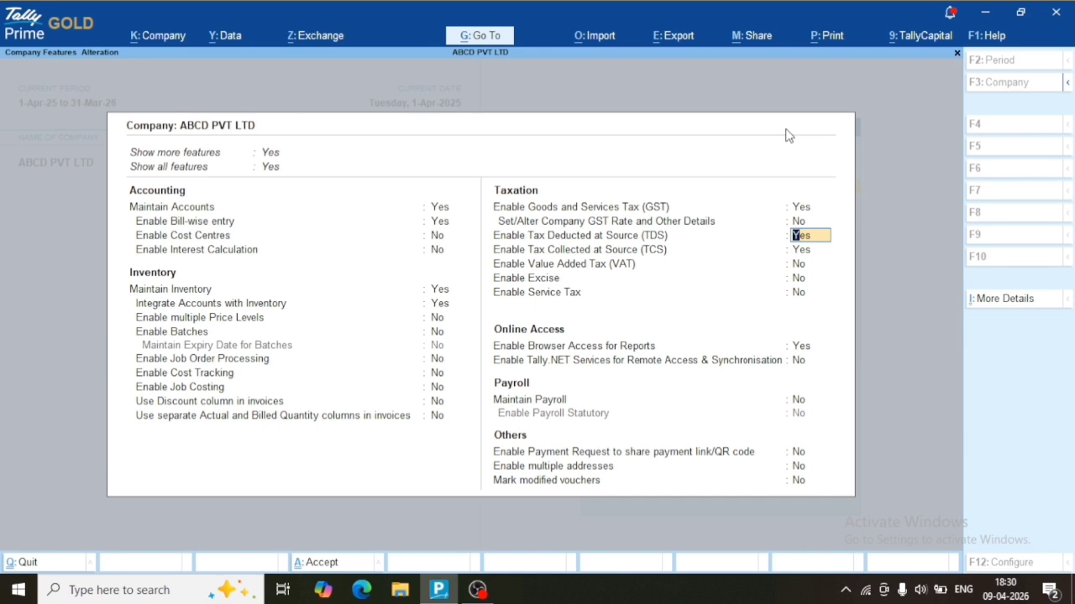
Step: Disable both TDS and TCS for the company and save the company features
text(n)
key(Return)
text(n)
key(Return)
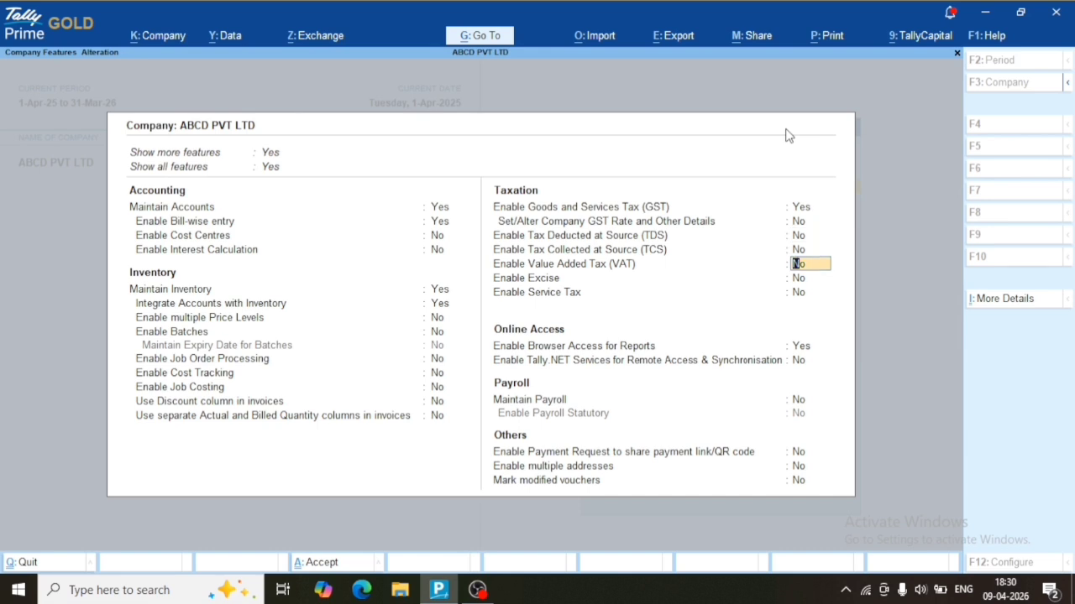
key(ctrl+a)
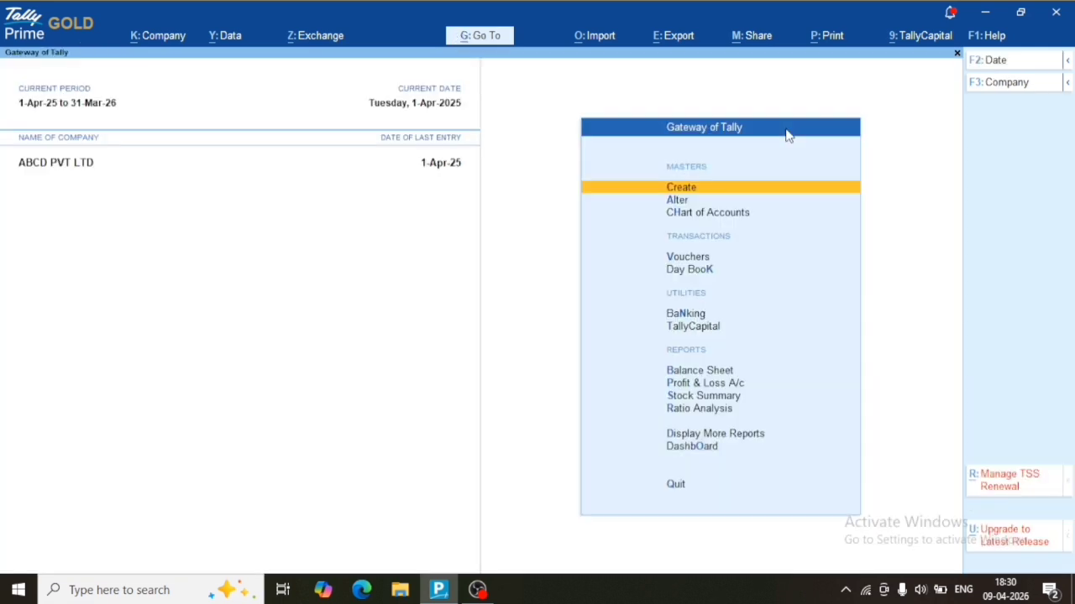